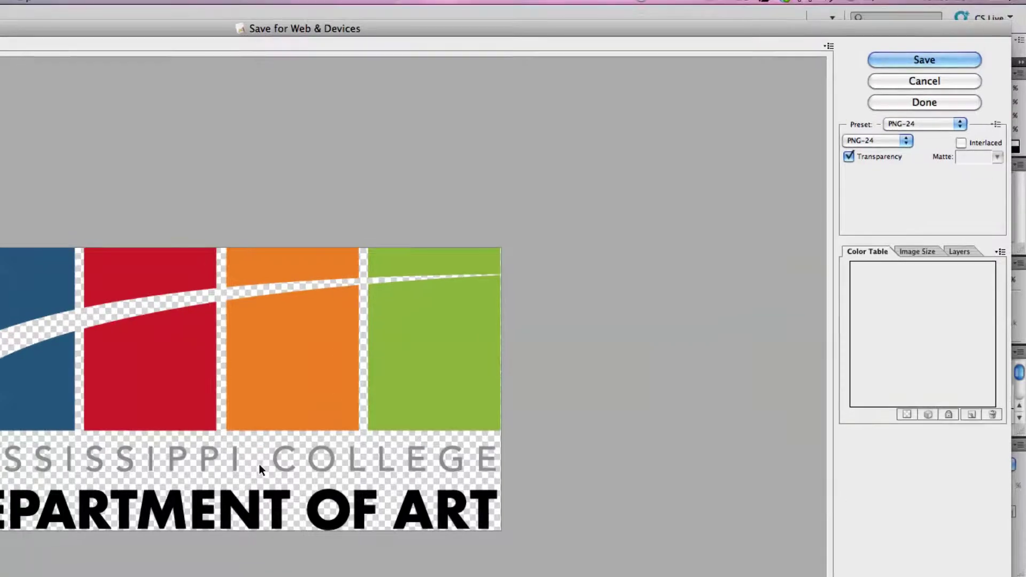
Step: Save the logo as a transparent PNG-24 on the Desktop and reveal the desktop
left_click(909, 63)
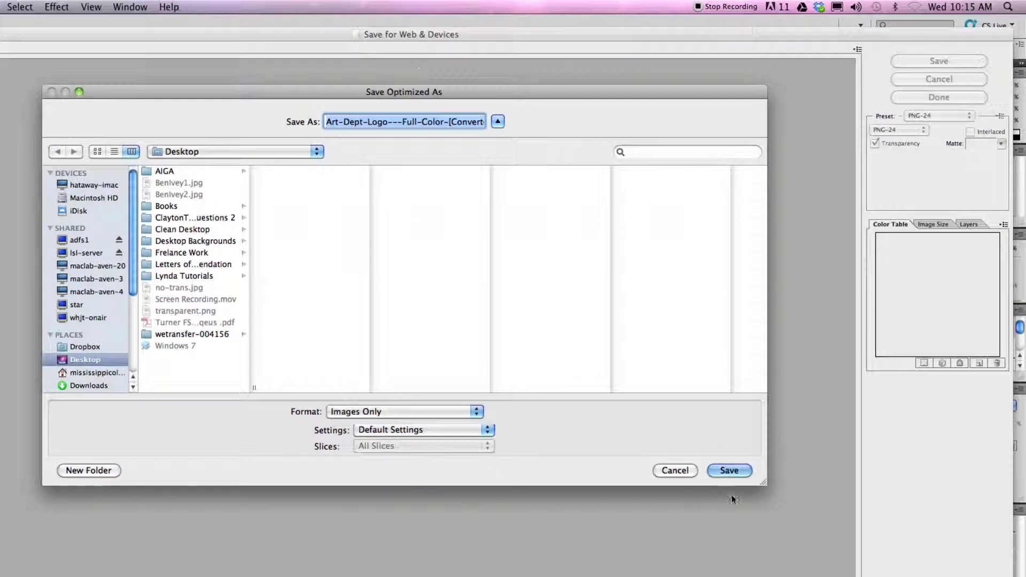
left_click(729, 470)
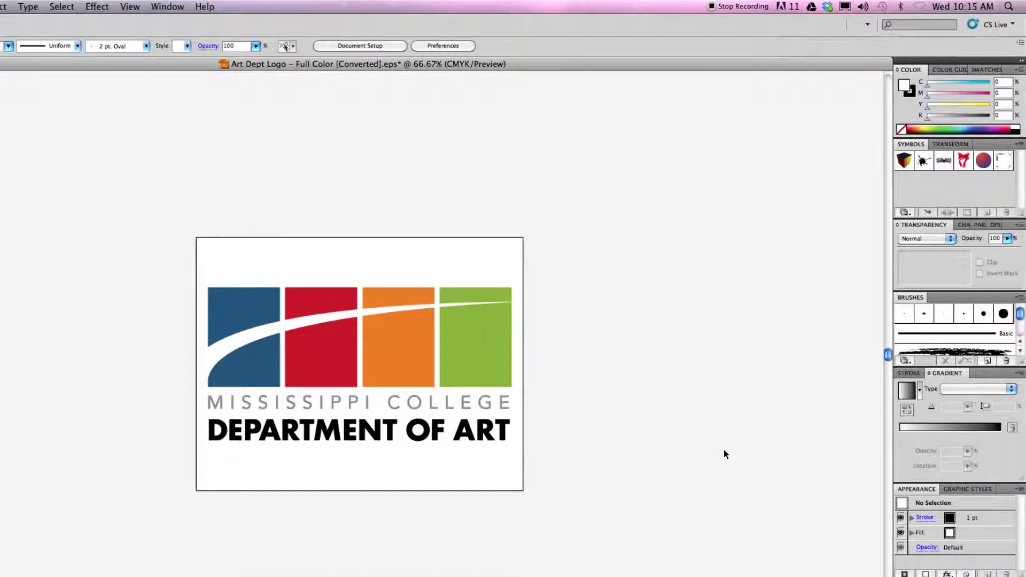
key("F11")
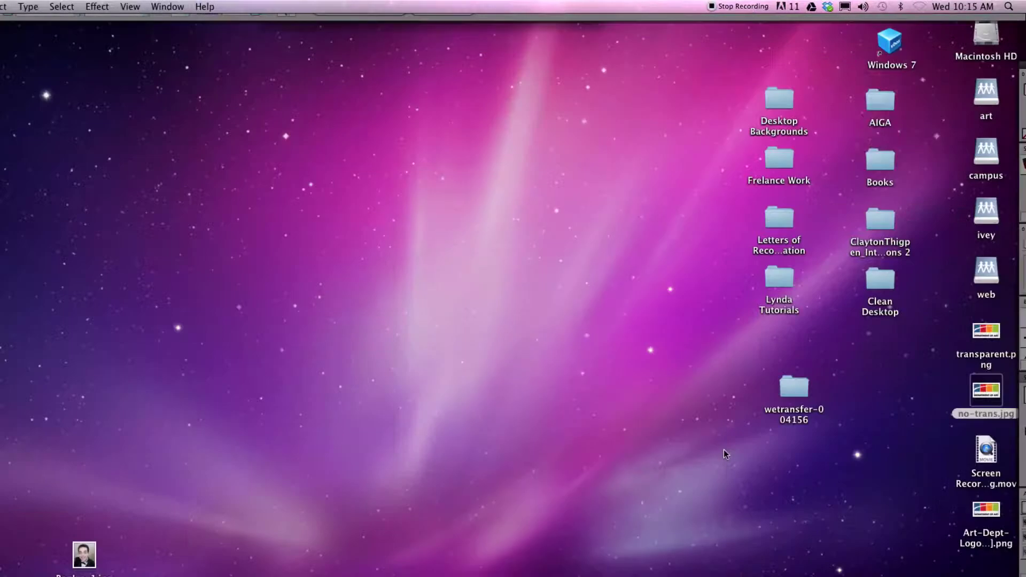
Step: Move transparent.png and the newly exported logo PNG into the empty middle area of the desktop and restore the windows
left_click_drag(986, 334, 629, 338)
left_click_drag(988, 523, 621, 460)
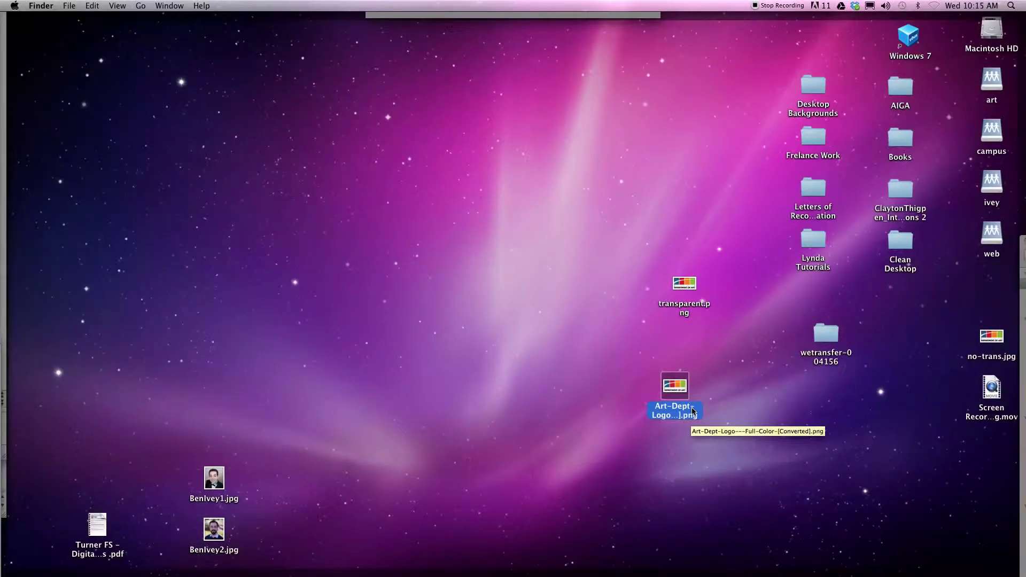
key("F11")
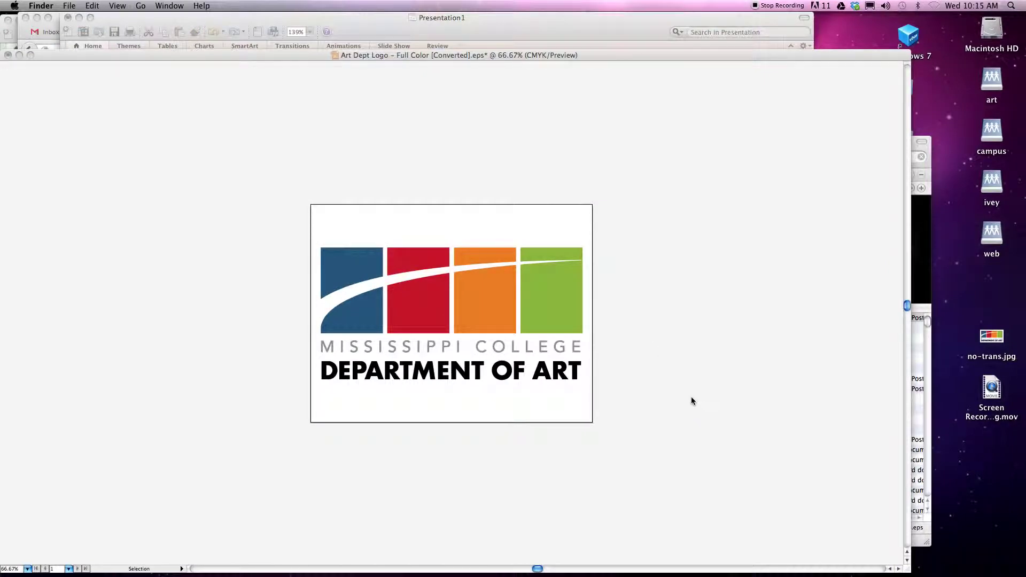
Step: Lower the Art Dept Logo document window in Illustrator to uncover the windows behind it, and switch to Firefox
left_click(476, 188)
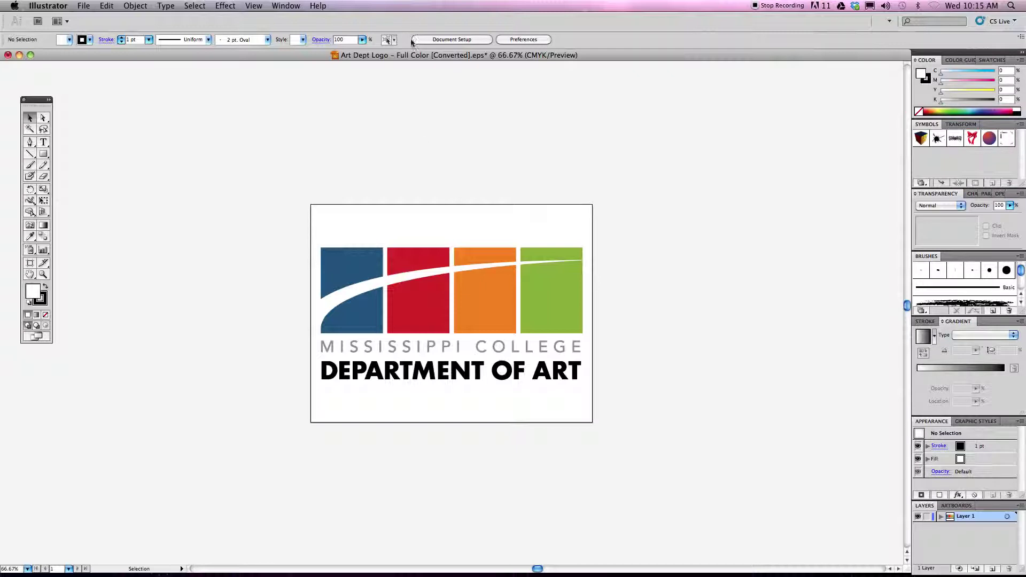
left_click_drag(410, 55, 410, 176)
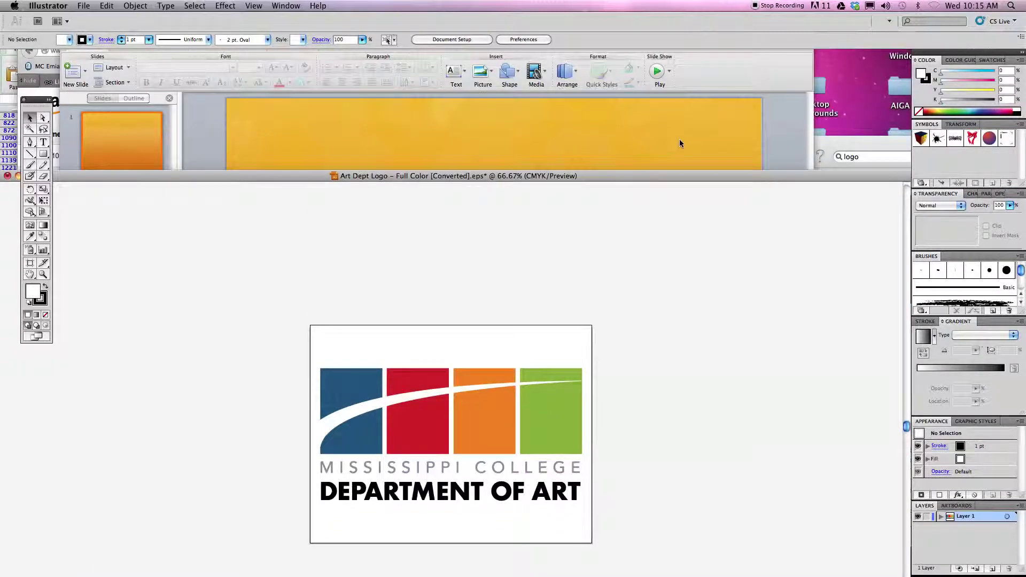
mouse_move(359, 575)
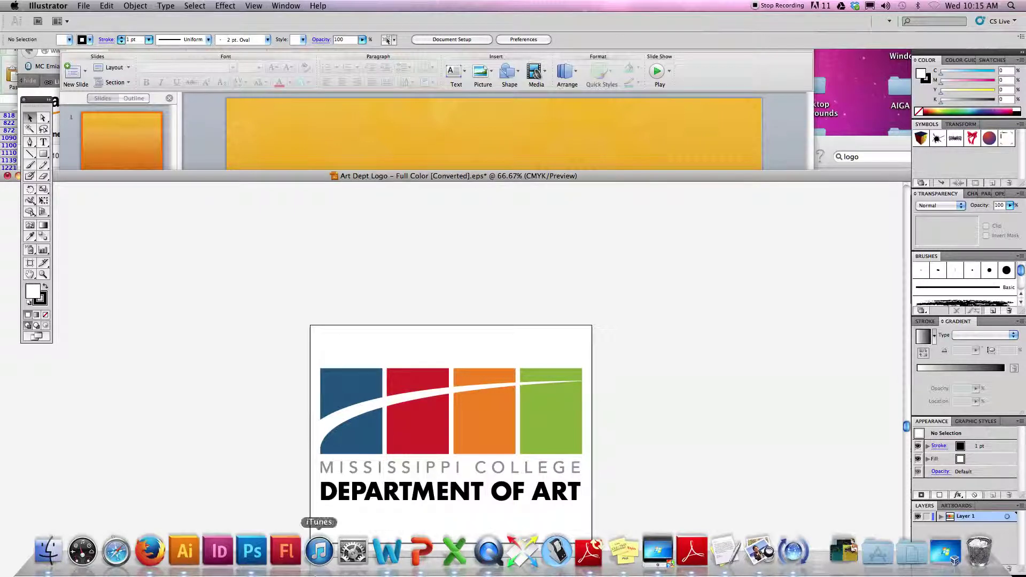
left_click(144, 548)
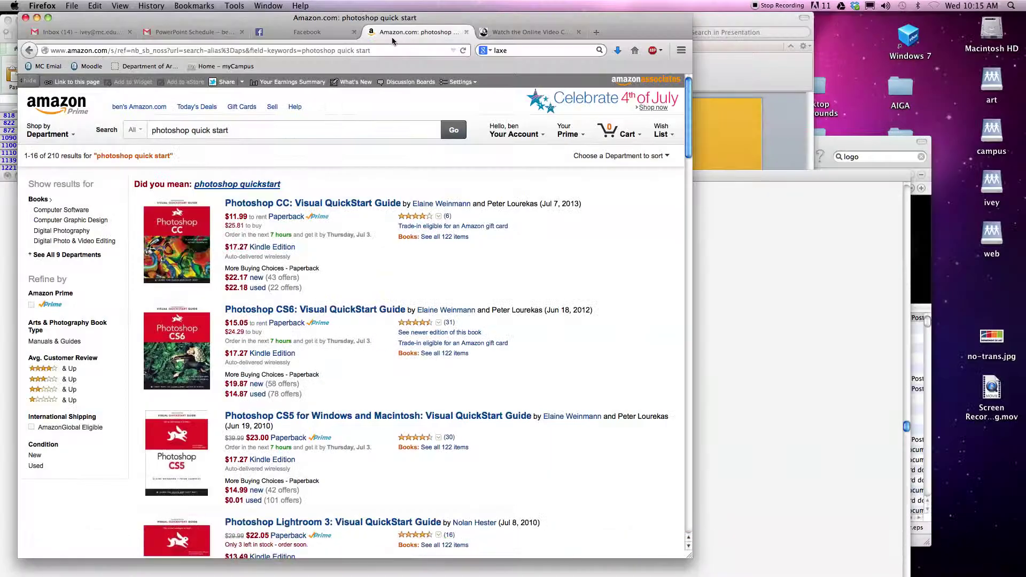
Step: Run a web search for "goog" from the lynda.com page to reach Google
left_click(517, 33)
left_click(527, 50)
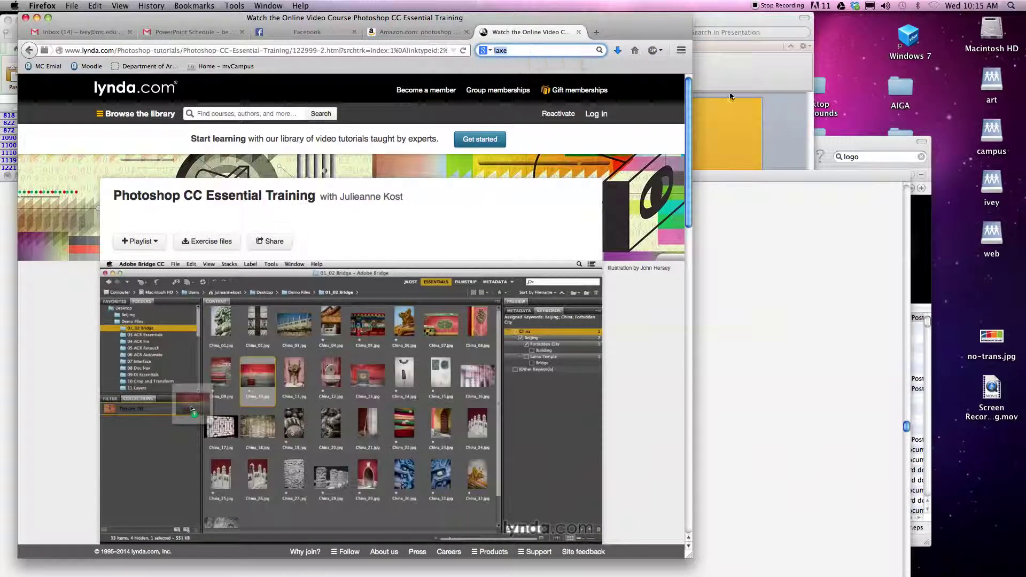
type("goog")
key("Return")
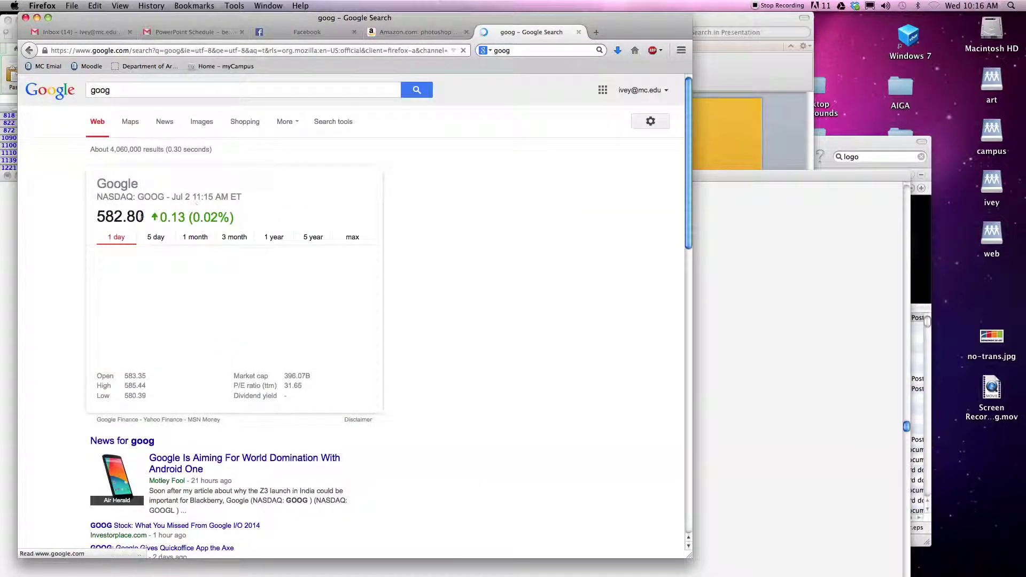
Step: Switch the Google results to images and search for "plug"
left_click(110, 97)
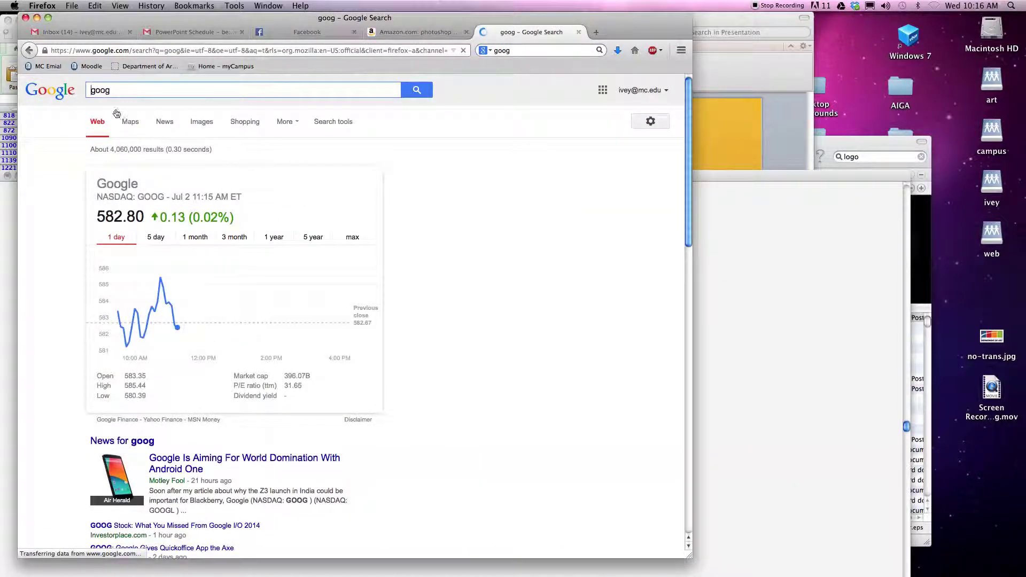
double_click(102, 94)
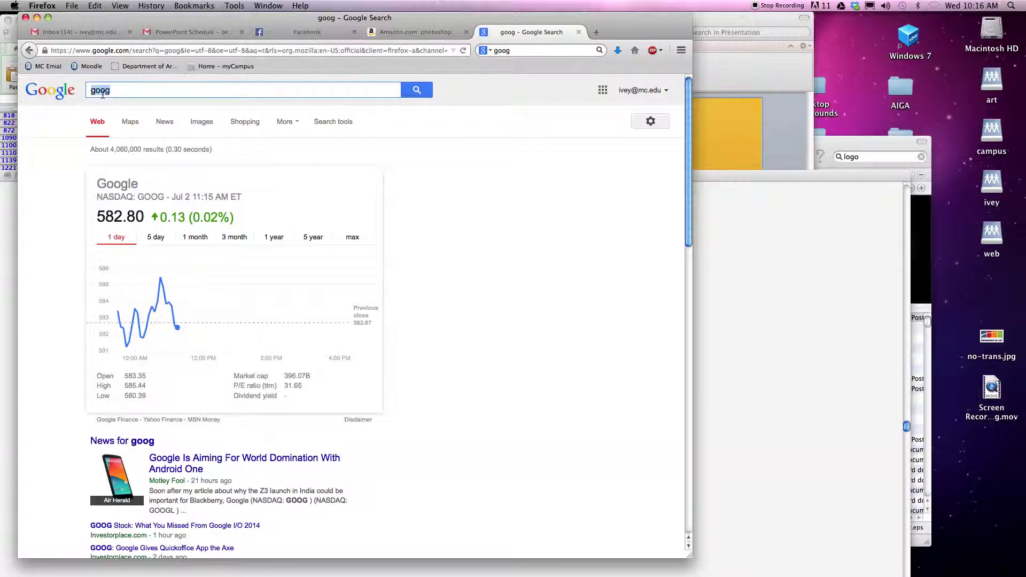
left_click(202, 122)
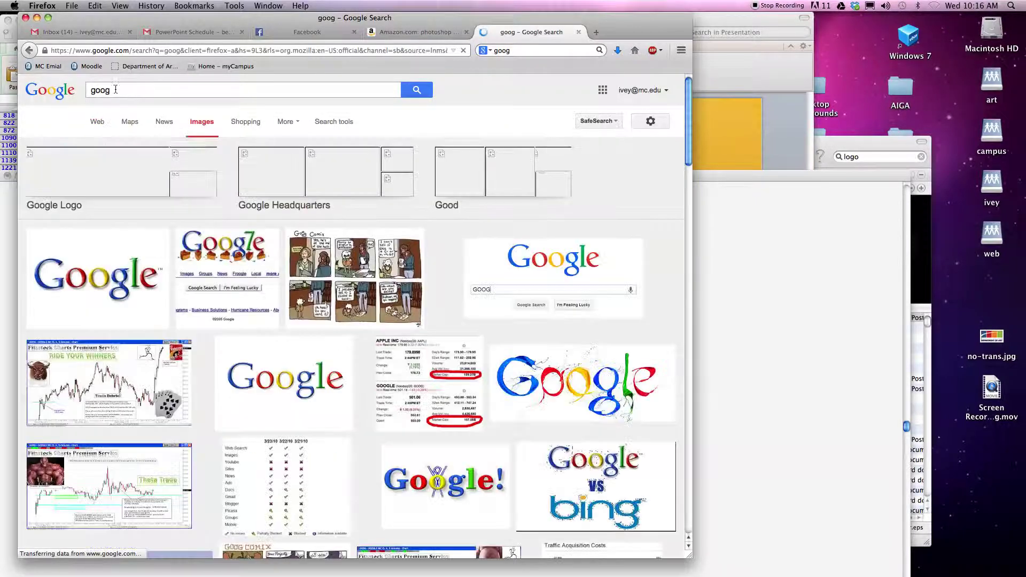
double_click(107, 92)
type("plug")
key("Return")
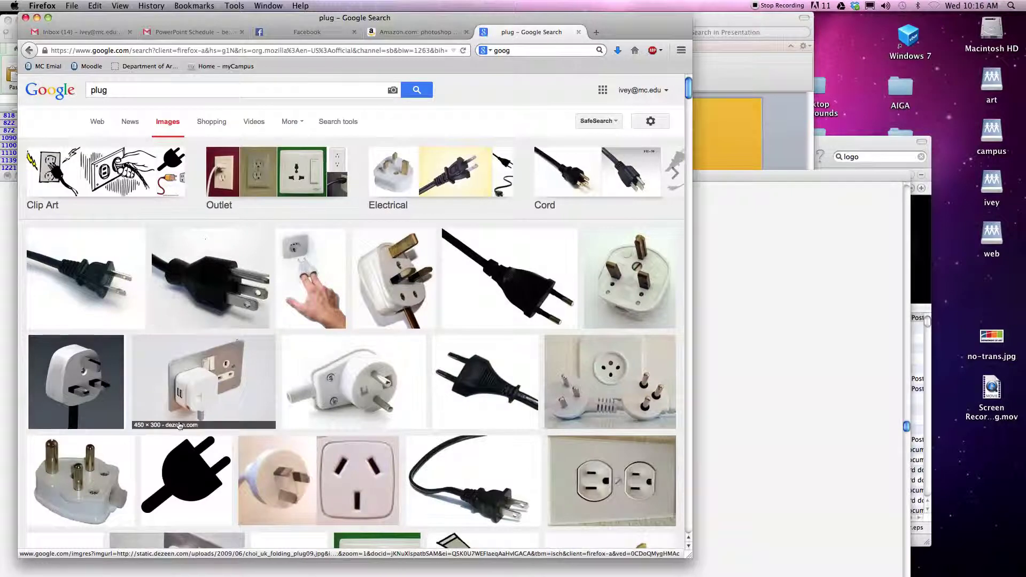
Step: Open the black electrical plug clipart from clipartbest.com at full size and look over the graphic
left_click(189, 484)
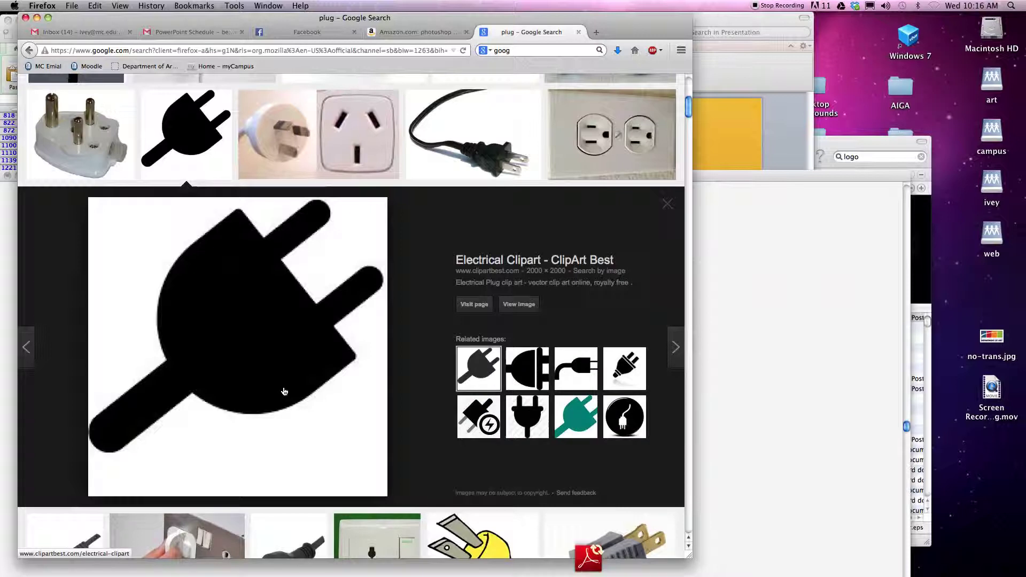
left_click(526, 311)
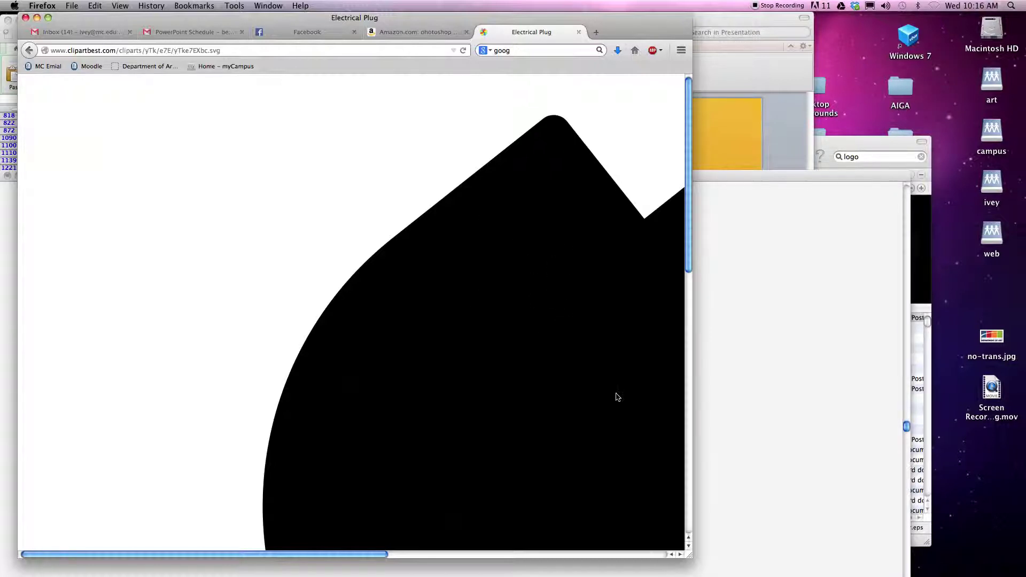
scroll(618, 397, "down", 5)
scroll(618, 397, "right", 10)
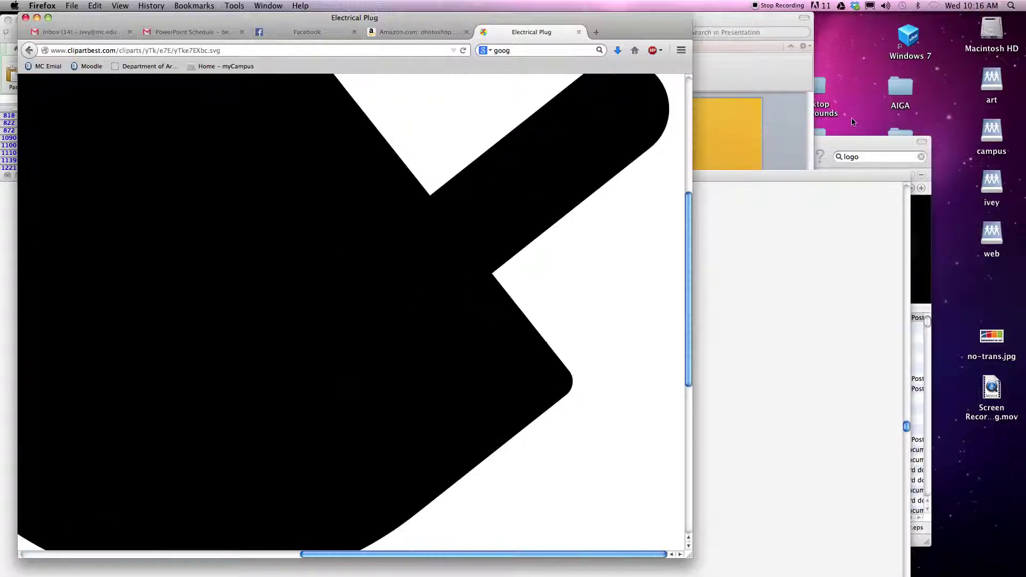
Step: Try to save the plug graphic from the web page to the desktop, discarding the clipping file
right_click(516, 193)
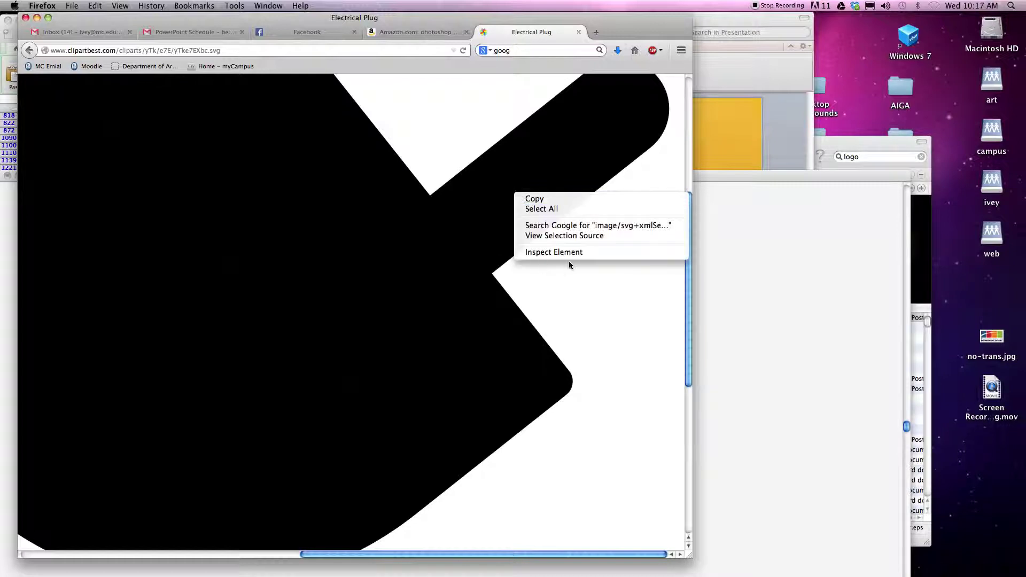
left_click(439, 227)
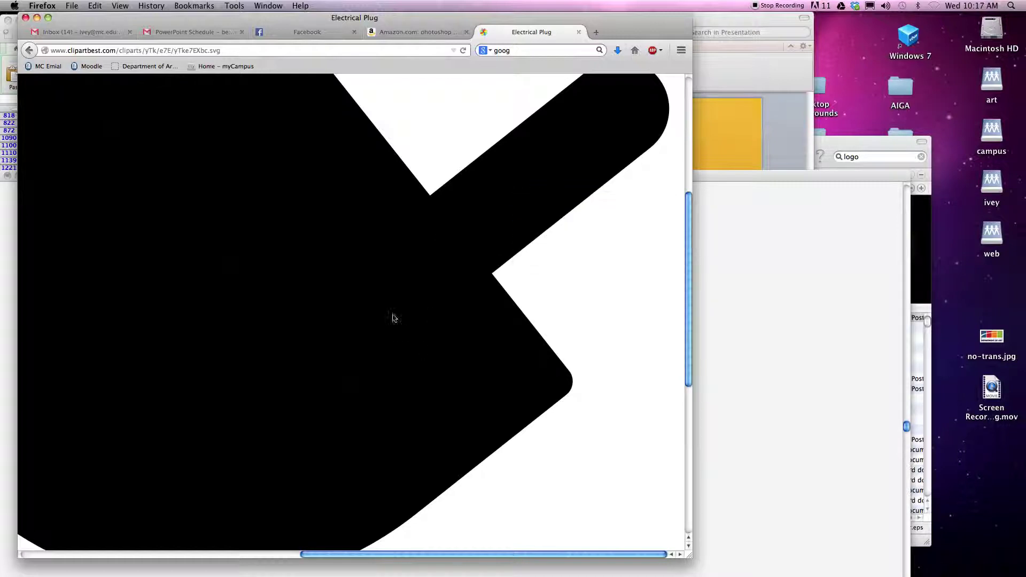
left_click_drag(327, 277, 857, 81)
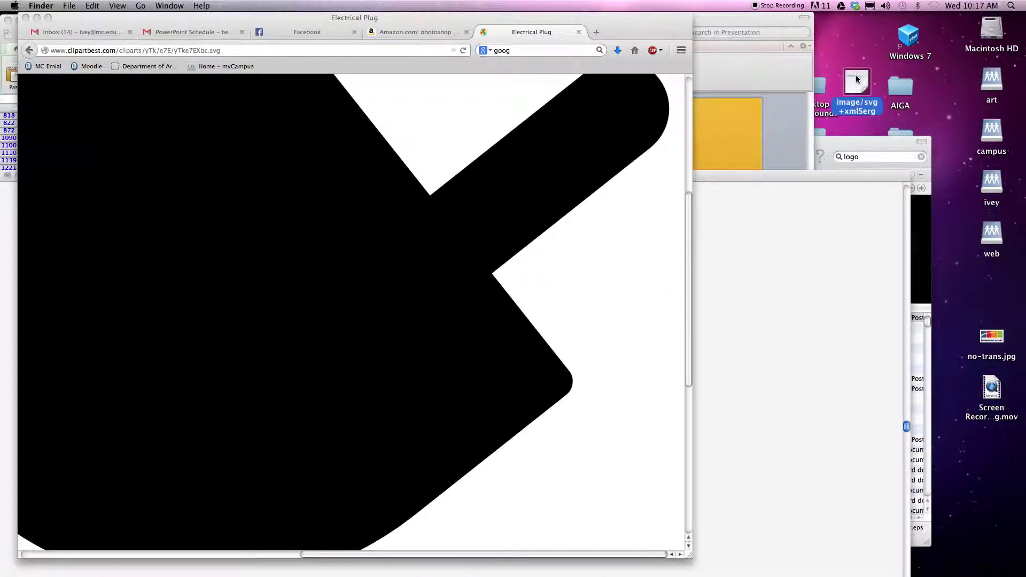
mouse_move(979, 551)
left_click(553, 249)
right_click(309, 216)
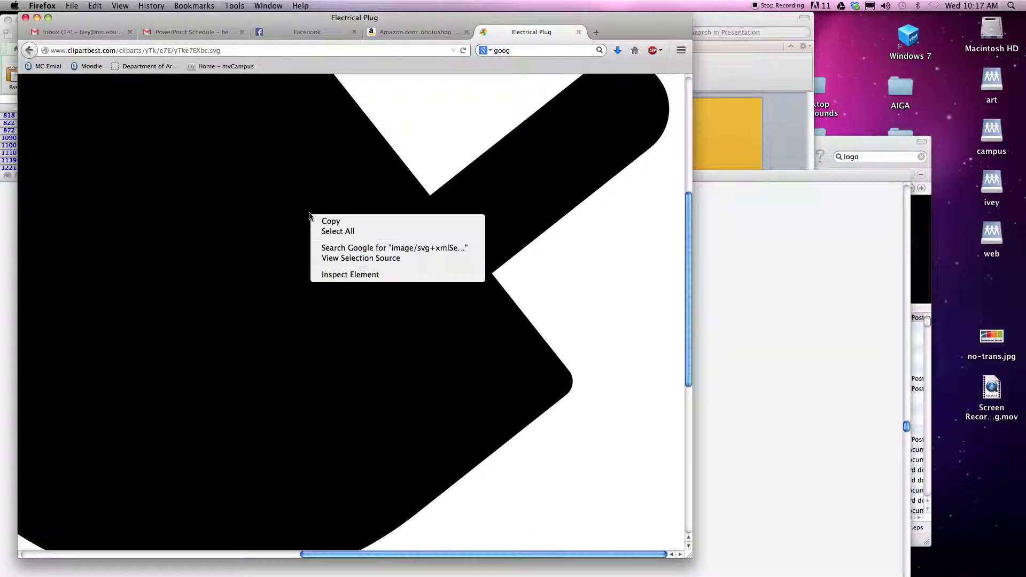
left_click(289, 185)
Step: Shrink the plug graphic until it fits in the browser window and capture a screenshot of just the plug
key("super+minus")
key("super+minus")
key("super+minus")
key("super+minus")
key("super+minus")
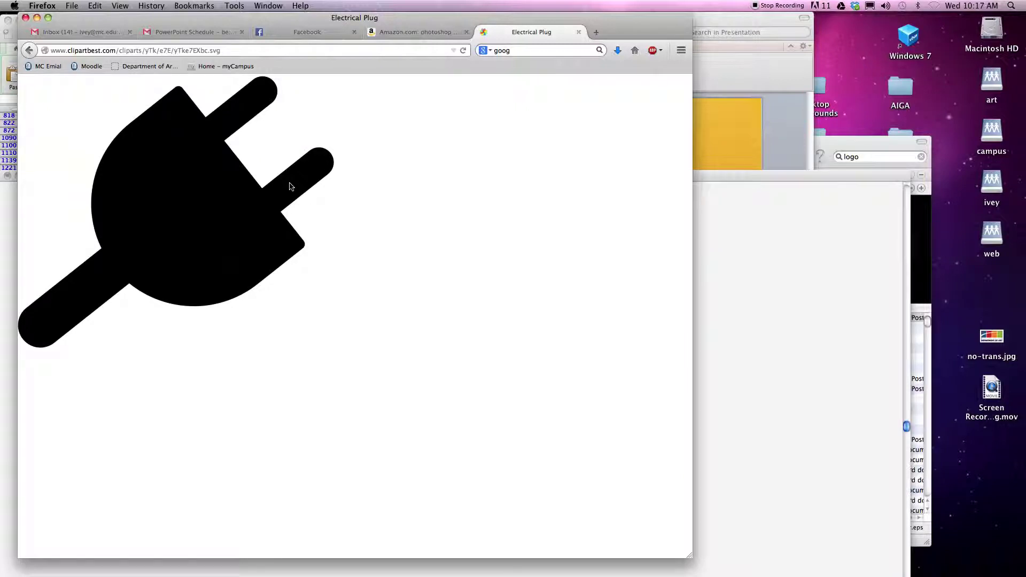
key("super+shift+4")
left_click_drag(19, 78, 347, 356)
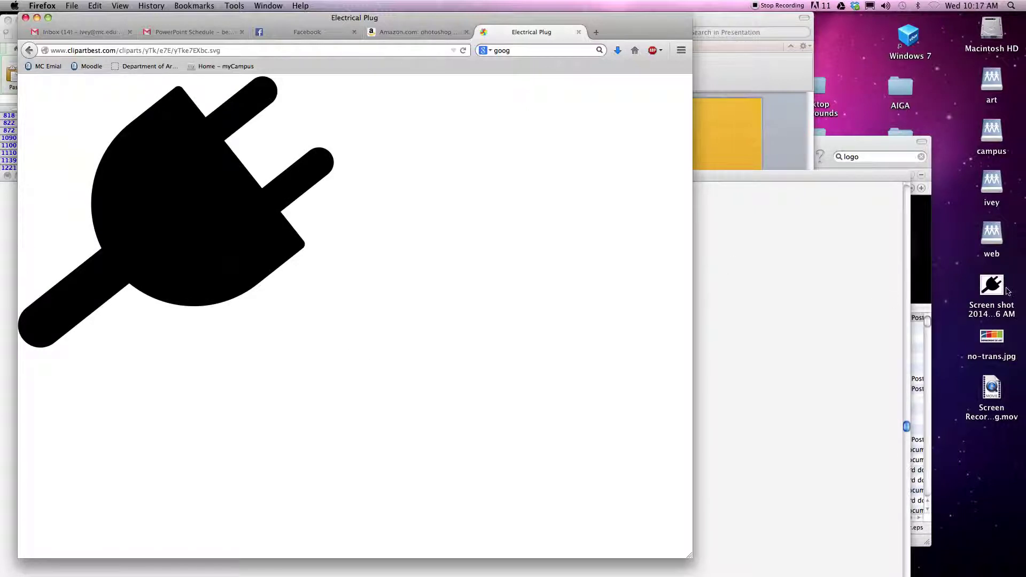
Step: Place the plug screenshot from the desktop into the Art Dept Logo document, just to the right of the artboard
left_click(992, 286)
left_click(880, 290)
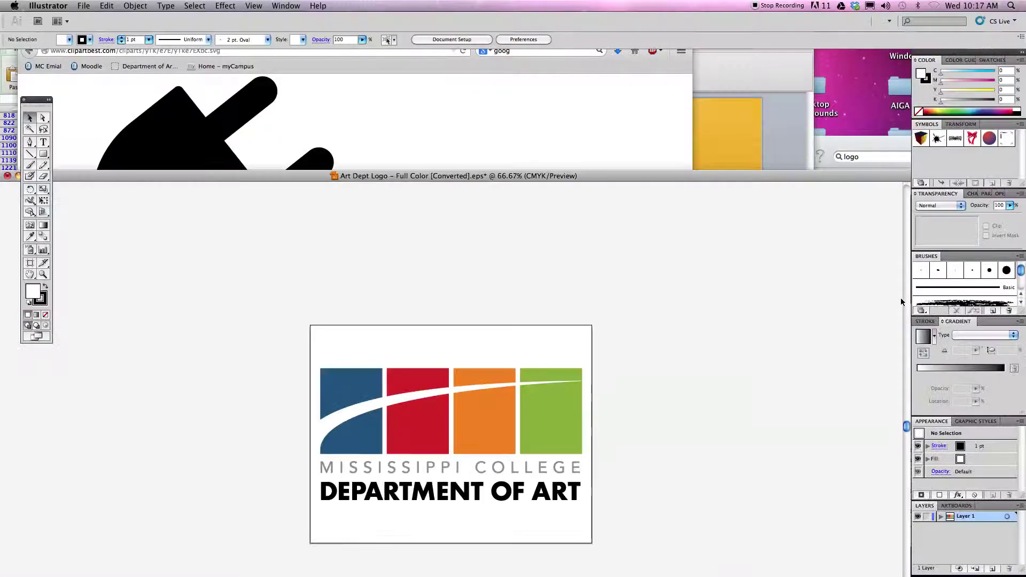
key("F12")
key("F11")
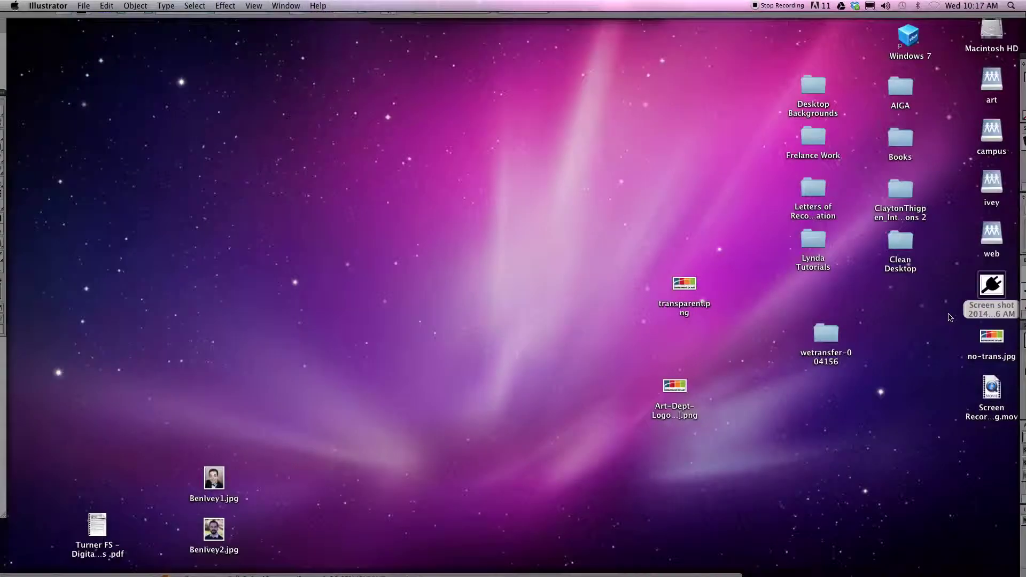
left_click(993, 286)
key("F11")
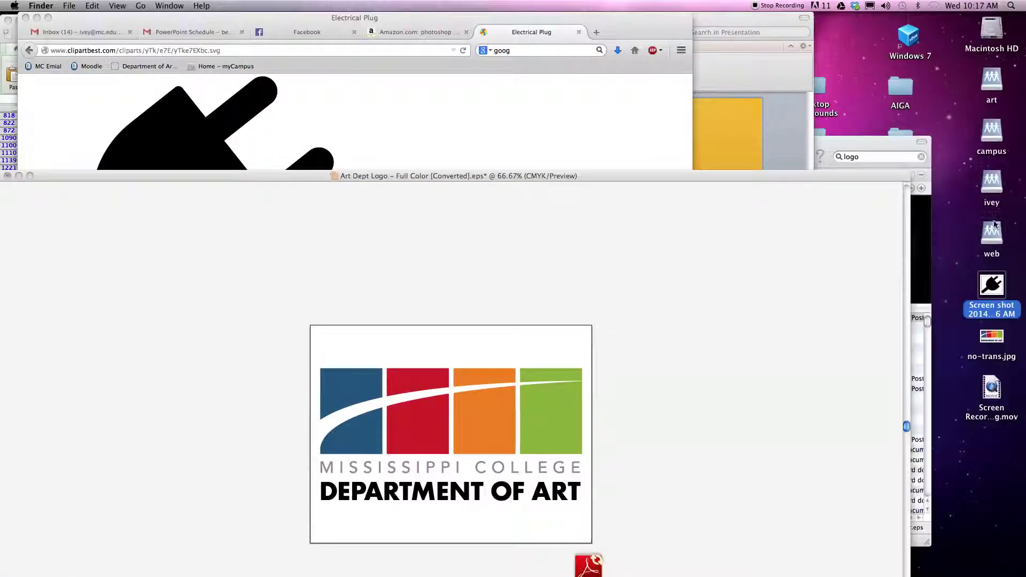
left_click_drag(992, 286, 630, 374)
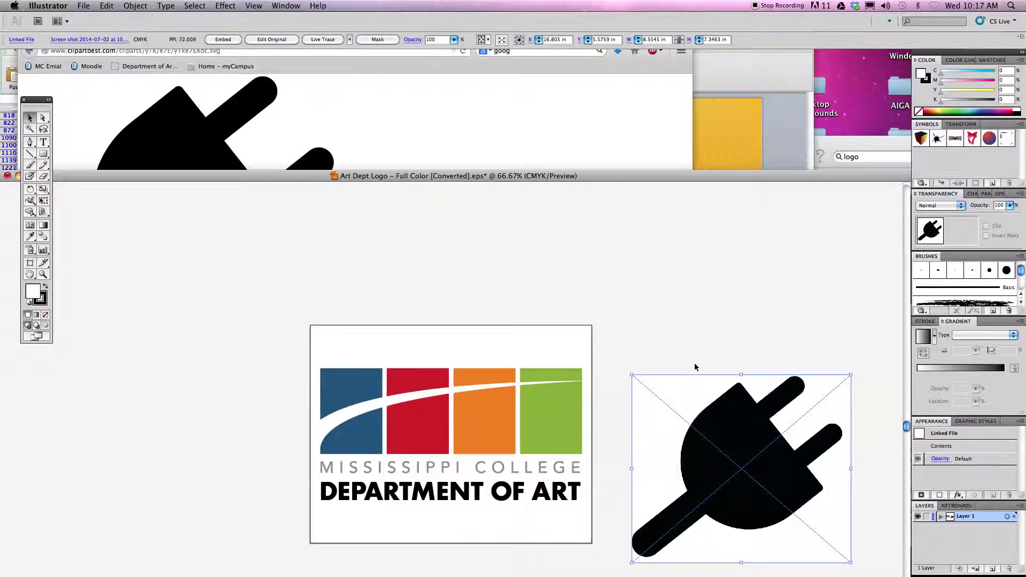
left_click_drag(714, 430, 687, 352)
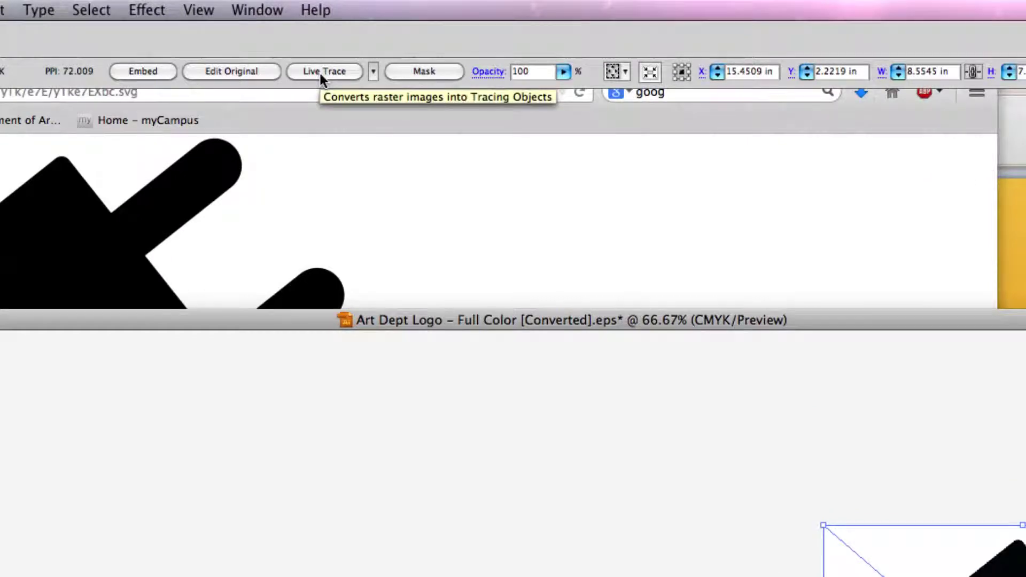
Step: Live Trace the plug screenshot with the default preset, expand it into paths, and shift the group slightly up and away from the artboard
left_click(319, 71)
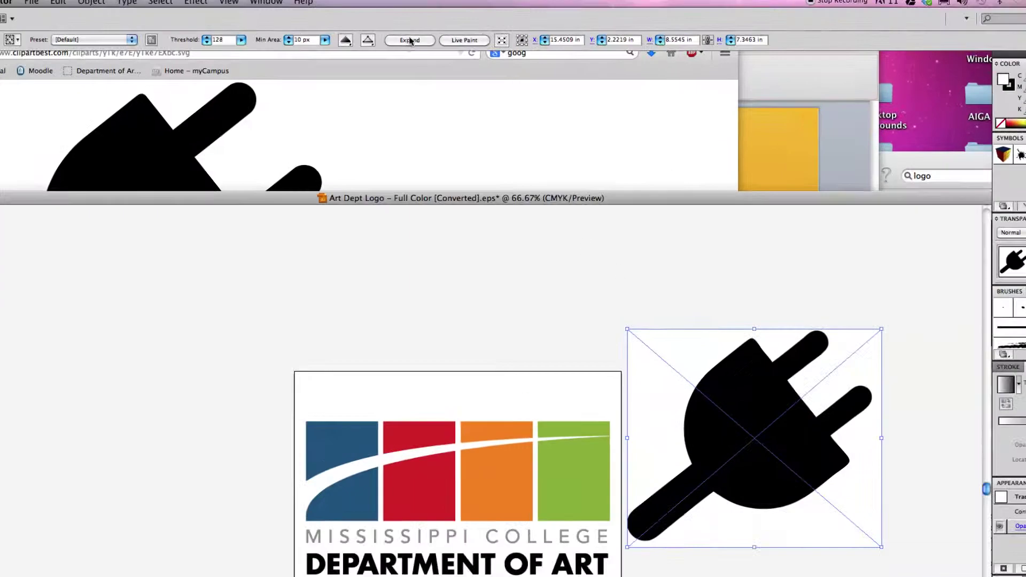
left_click(409, 40)
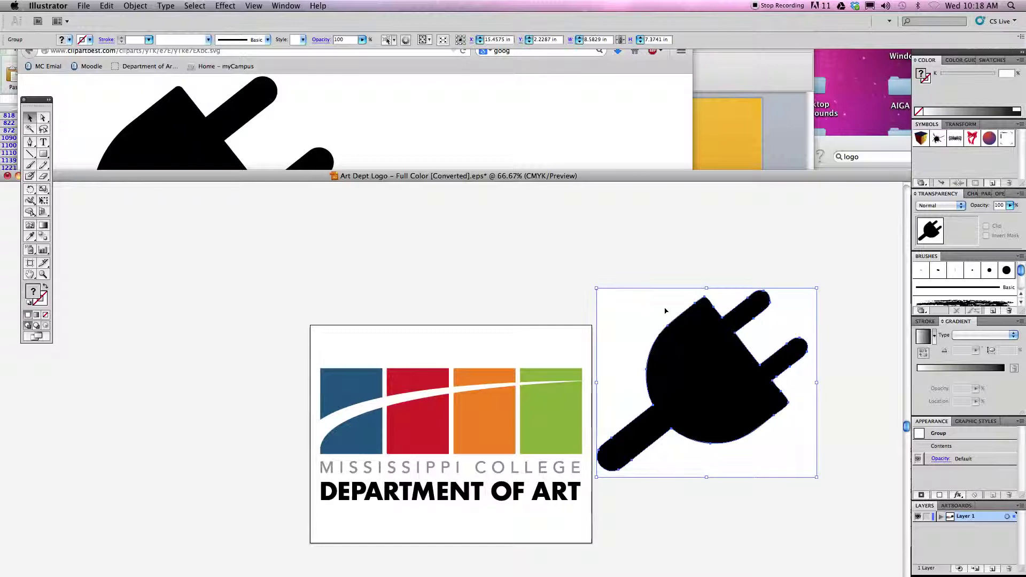
left_click_drag(639, 310, 676, 353)
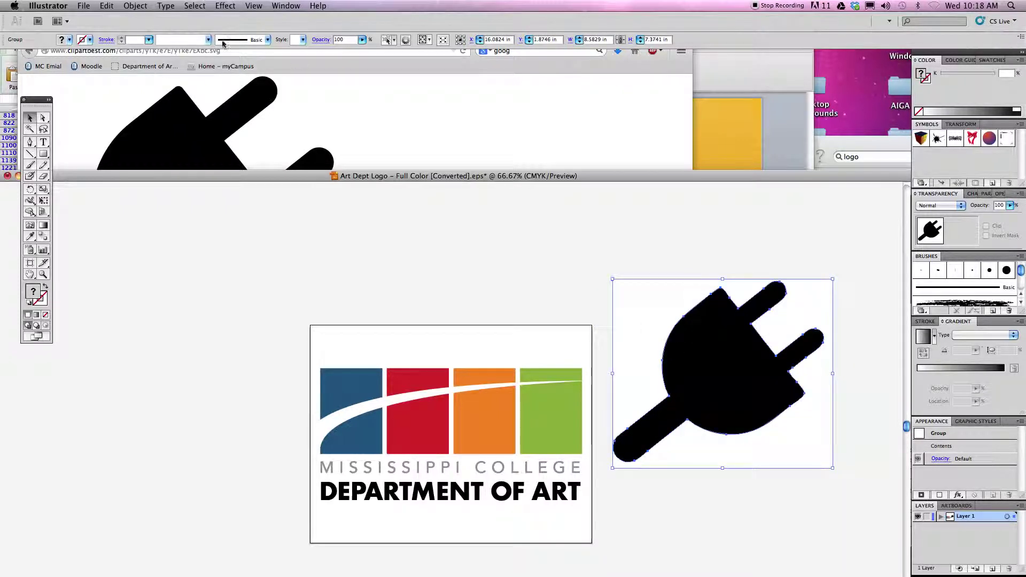
Step: Ungroup the traced plug and delete its white background shape
left_click(135, 6)
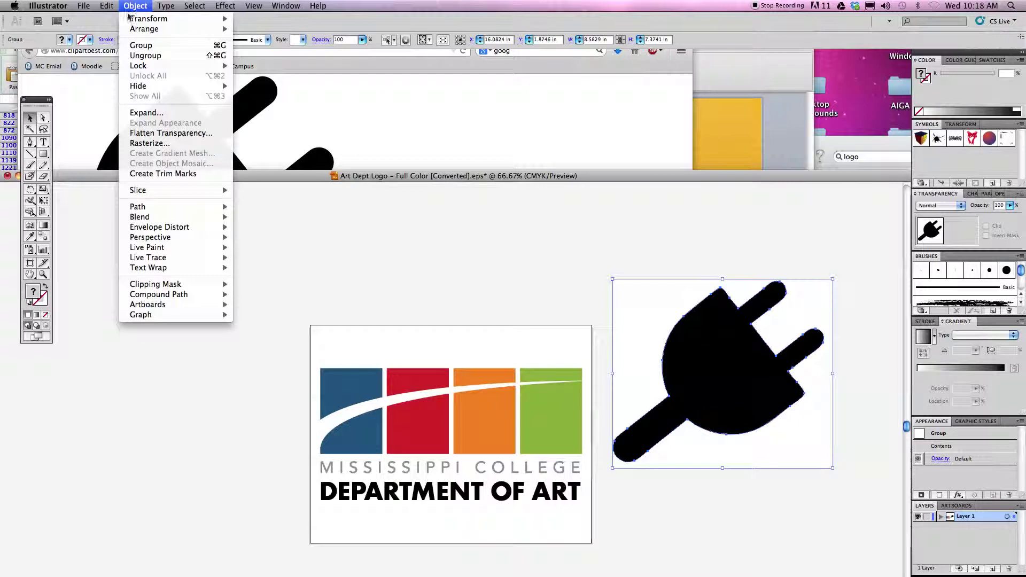
left_click(145, 55)
left_click(666, 297)
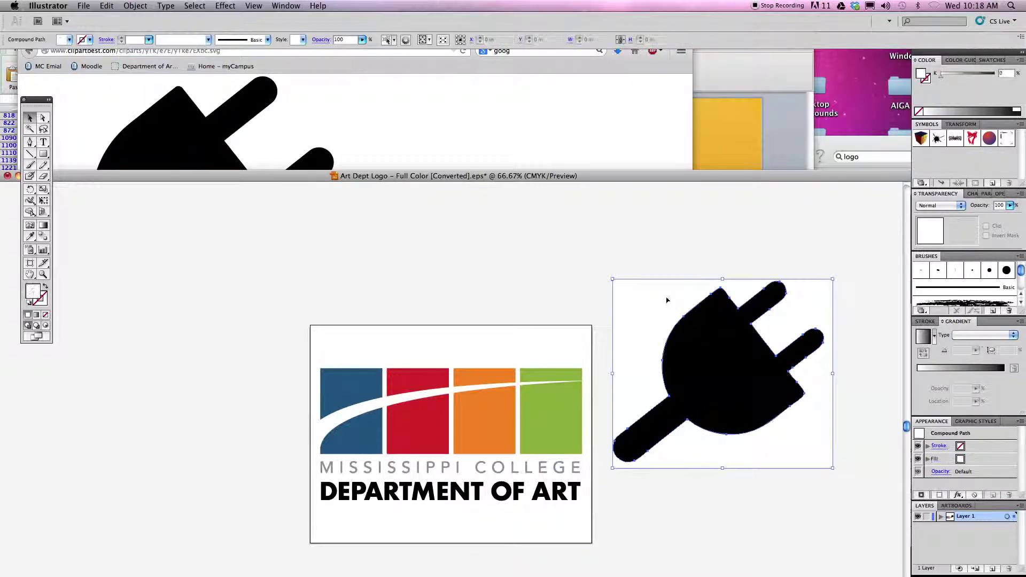
key("Delete")
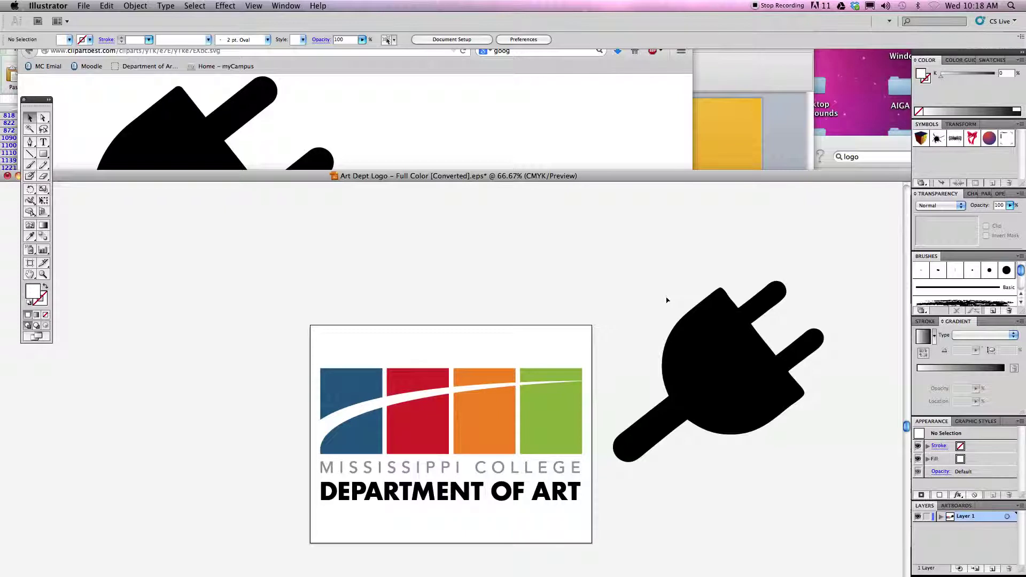
Step: Move the plug away from the artboard, scale it down to about a third of its size, and place it beside the logo's wordmark
left_click(715, 359)
left_click_drag(721, 378, 748, 412)
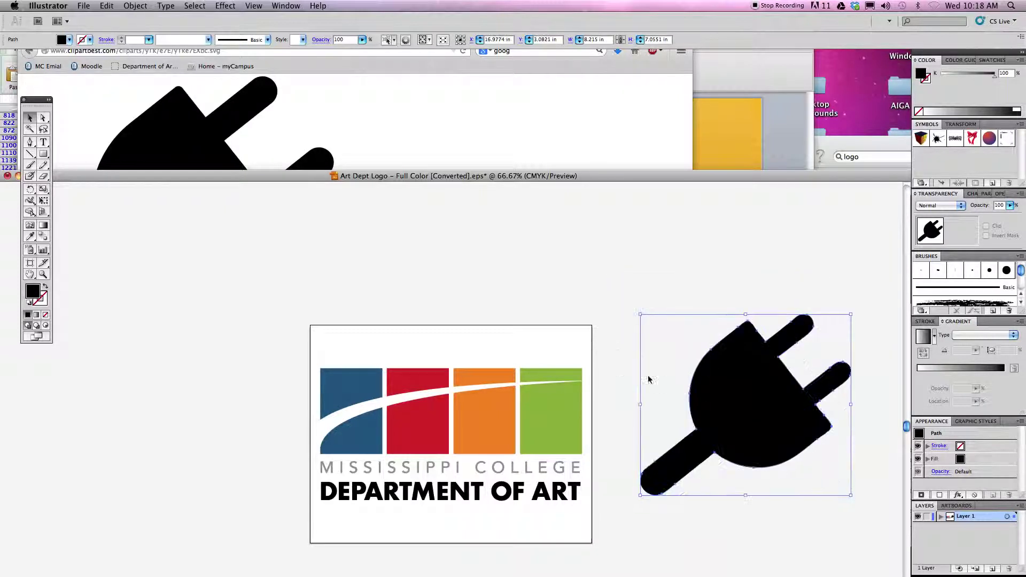
left_click_drag(612, 351, 602, 236)
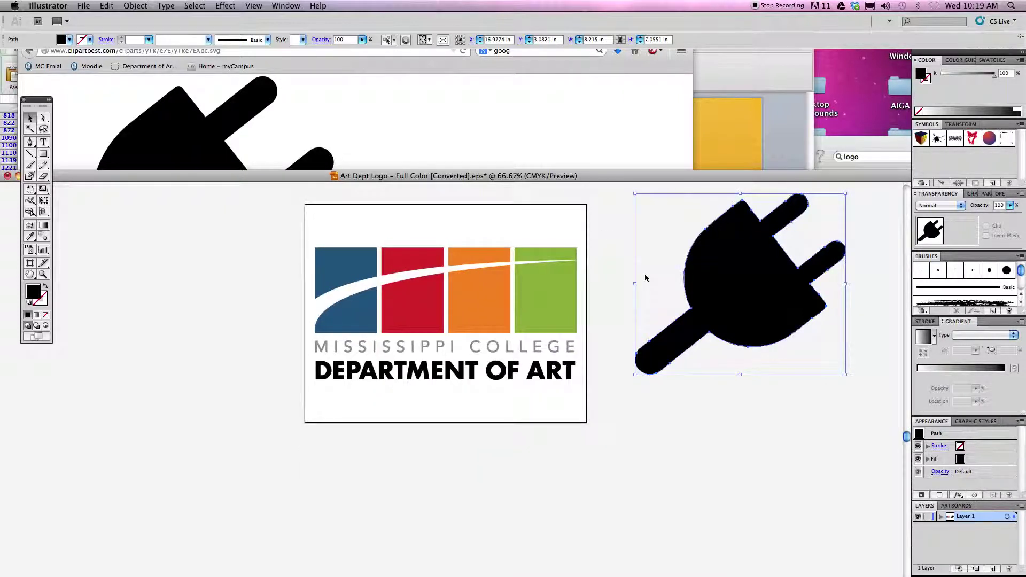
left_click_drag(844, 194, 732, 291)
left_click_drag(684, 331, 736, 329)
left_click(223, 183)
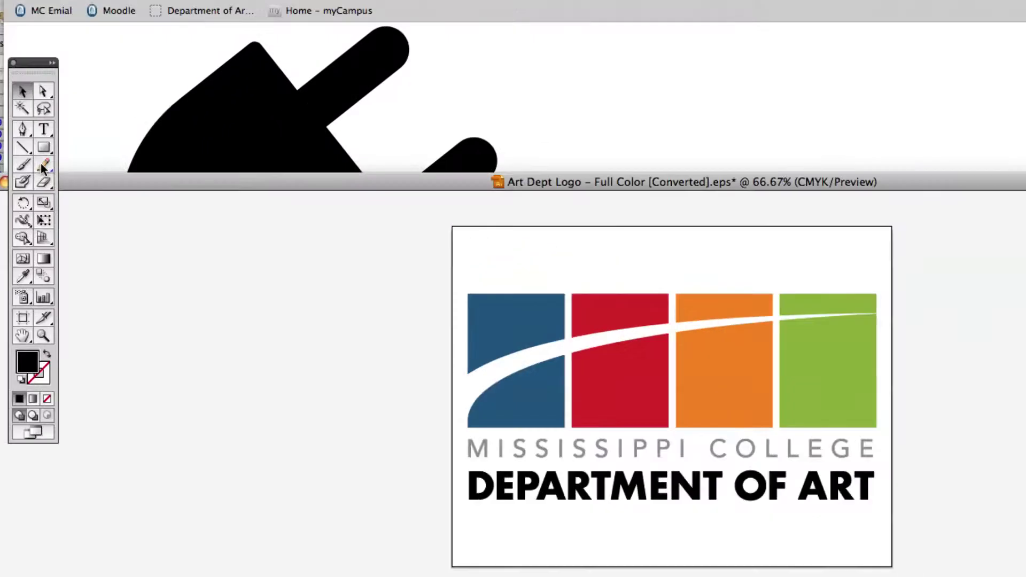
Step: Draw a looping cord about 14.6 in wide from the D of DEPARTMENT to the plug's tail with the Pencil tool, black stroke, no fill
left_click(67, 166)
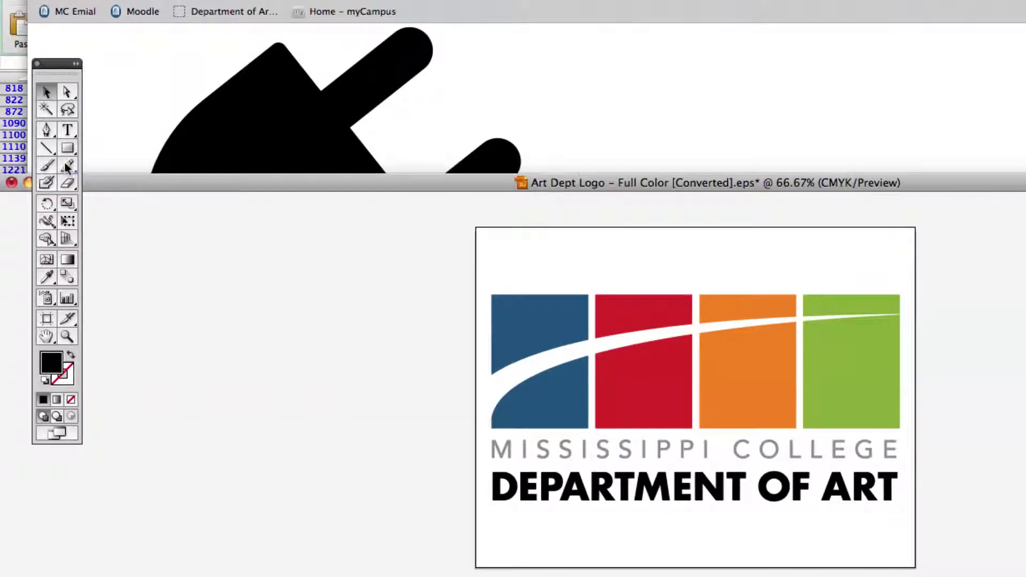
left_click(73, 357)
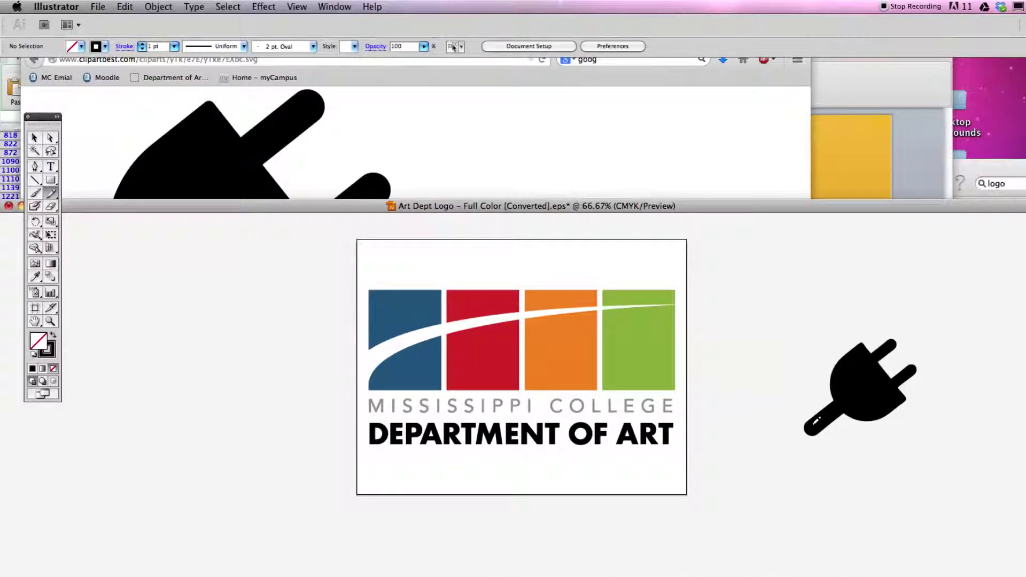
mouse_move(715, 496)
left_mouse_down()
mouse_move(652, 510)
mouse_move(628, 481)
mouse_move(678, 487)
mouse_move(559, 538)
mouse_move(440, 498)
mouse_move(376, 439)
left_mouse_up()
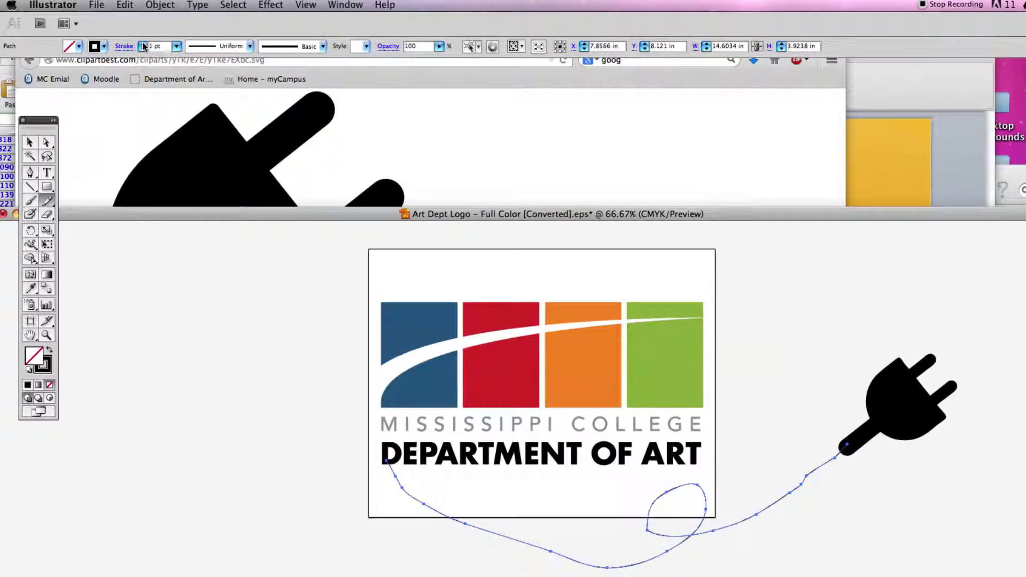
Step: Increase the cord's stroke weight to 34 pt
left_click(142, 44)
left_click(142, 44)
left_click(142, 44)
left_click(142, 44)
left_click(142, 45)
left_click(142, 44)
left_click(143, 45)
left_click(143, 44)
left_click(143, 44)
left_click(143, 44)
left_click(142, 44)
left_click(142, 45)
left_click(142, 45)
left_click(142, 44)
left_click(143, 45)
left_click(143, 44)
left_click(142, 45)
left_click(143, 44)
left_click(143, 44)
left_click(143, 44)
Step: Nudge the cord's end anchor point onto the plug's tail with the Direct Selection tool and deselect the path
left_click(46, 143)
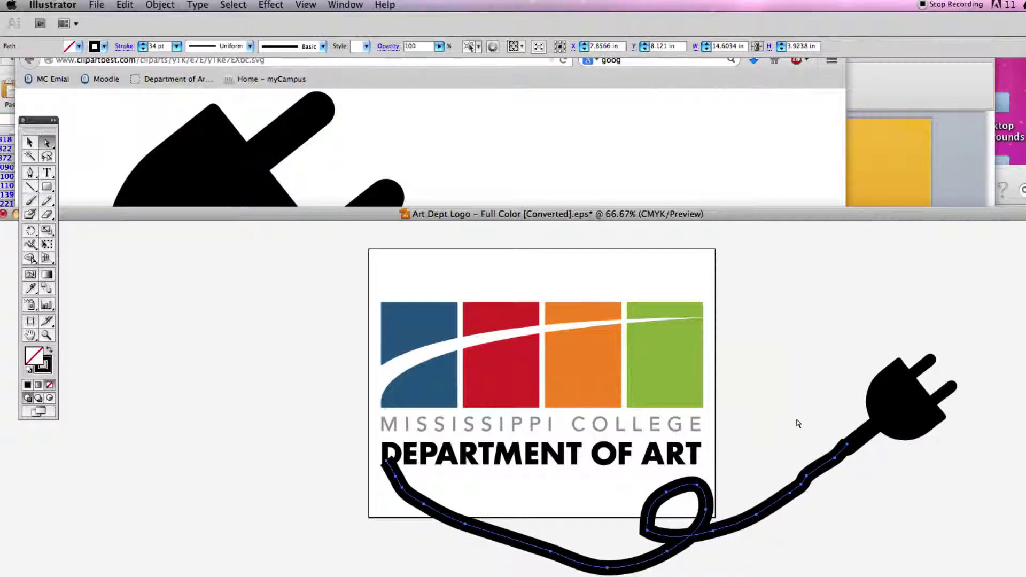
left_click(843, 444)
left_click(849, 447)
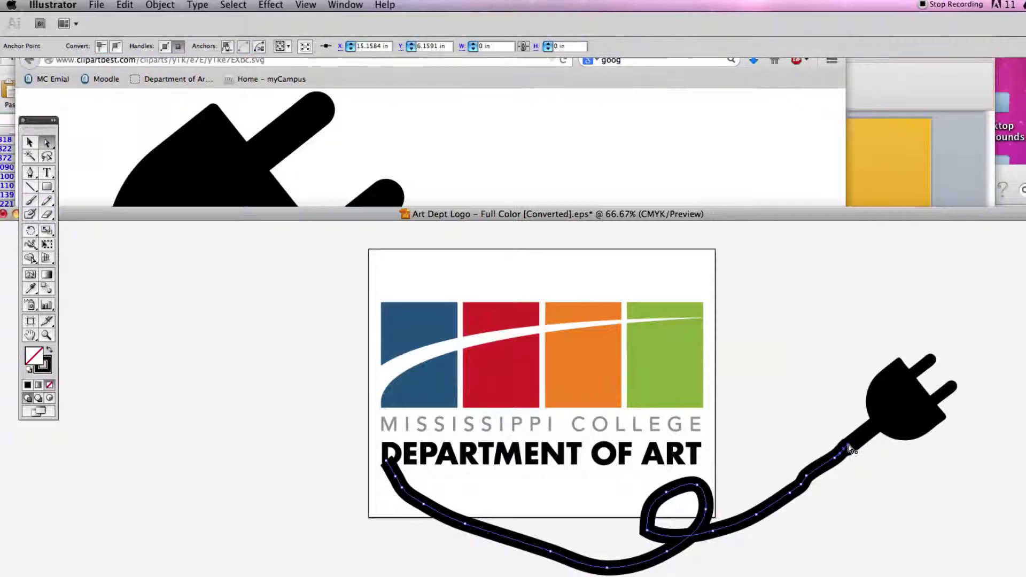
left_click(813, 421)
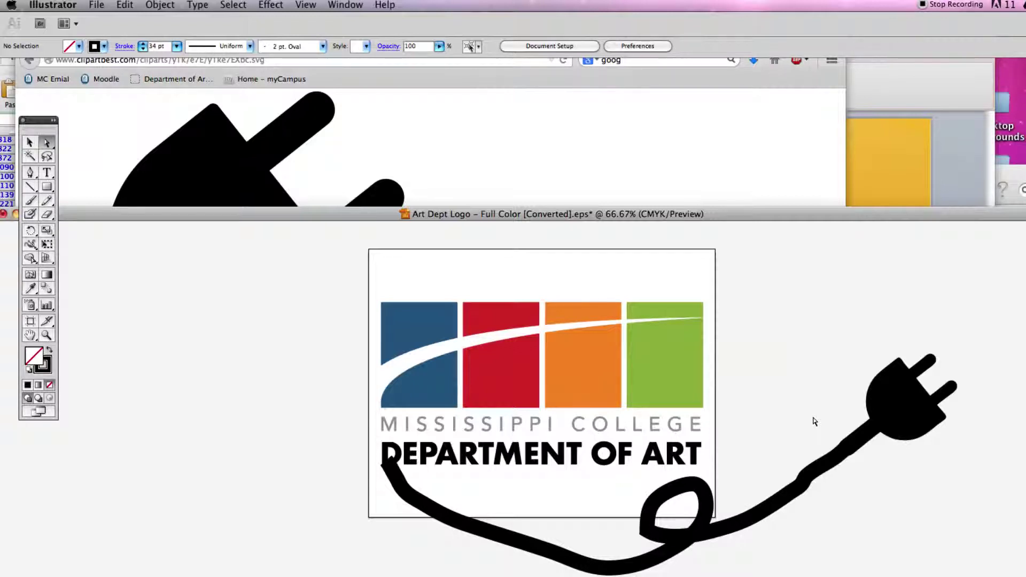
Step: Beside the artboard, draw a freehand looping curve about 3.9 by 6.6 in with the Pencil tool and a twisted self-crossing path with the Pen tool
left_click(47, 202)
mouse_move(182, 262)
left_mouse_down()
mouse_move(151, 270)
mouse_move(158, 389)
mouse_move(222, 289)
left_mouse_up()
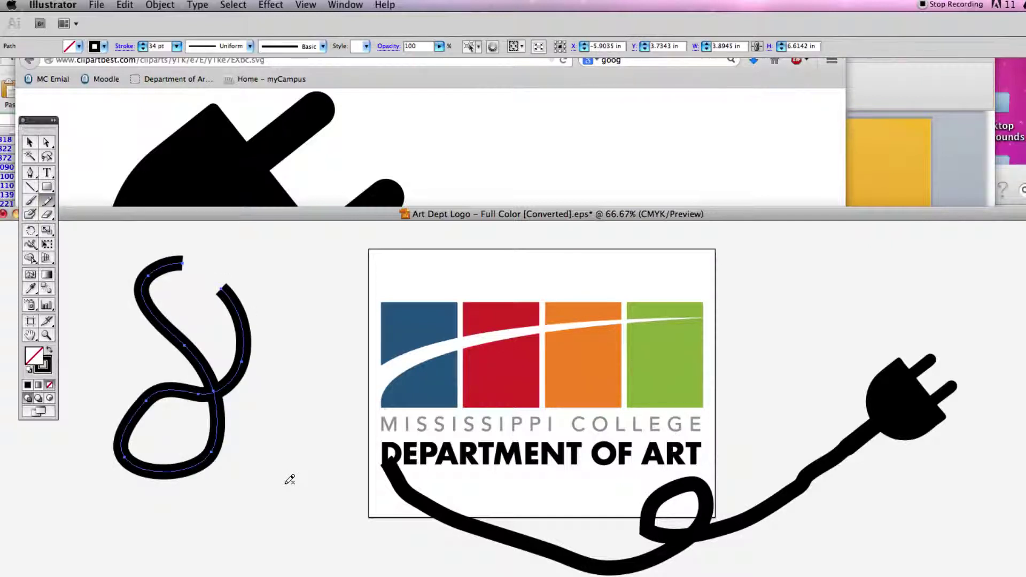
left_click(29, 173)
left_click(305, 261)
left_click_drag(287, 308, 319, 428)
left_click_drag(271, 461, 331, 464)
left_click_drag(279, 390, 289, 364)
left_click_drag(348, 282, 269, 263)
left_click(32, 143)
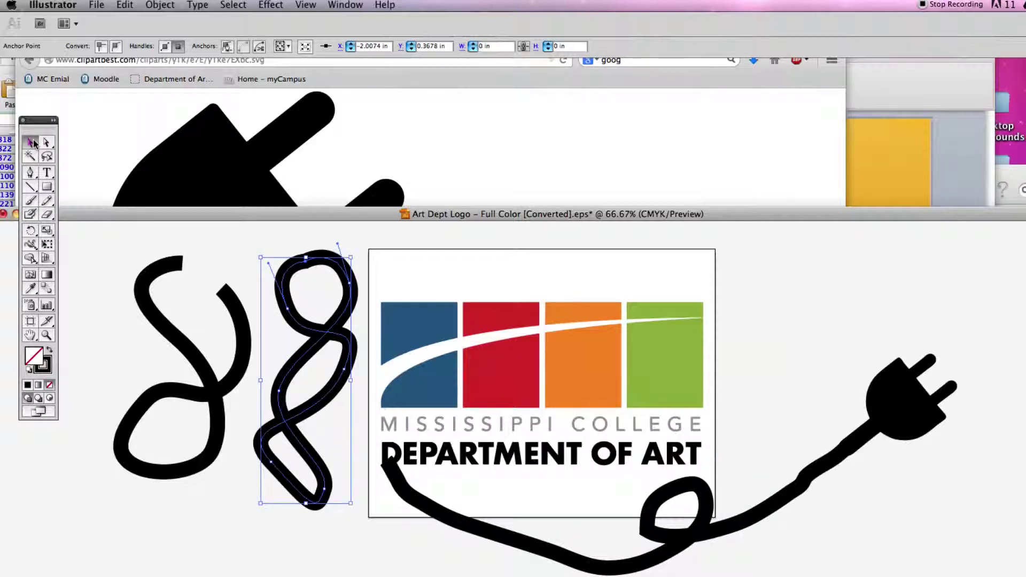
left_click(47, 200)
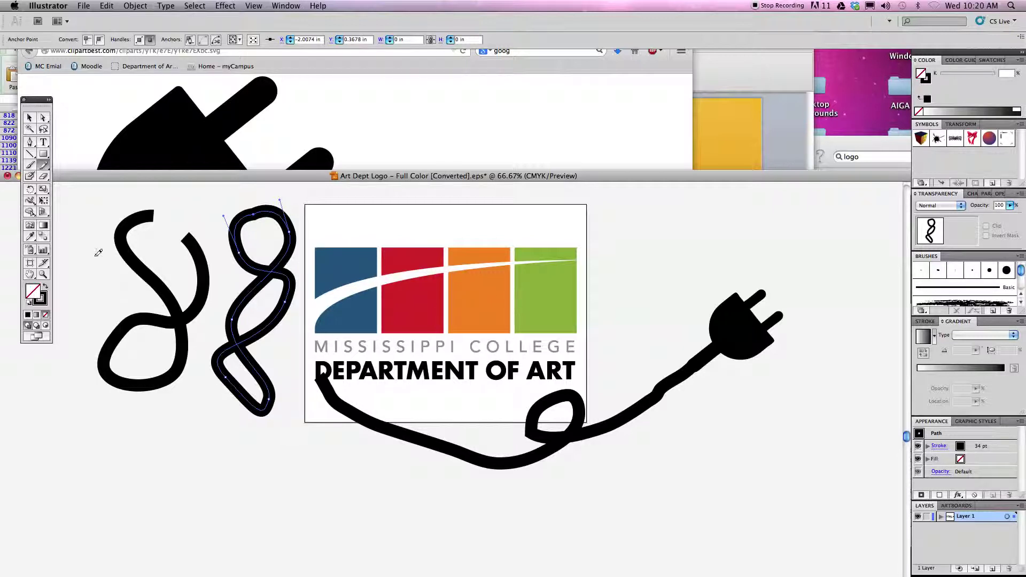
left_click(29, 117)
mouse_move(150, 564)
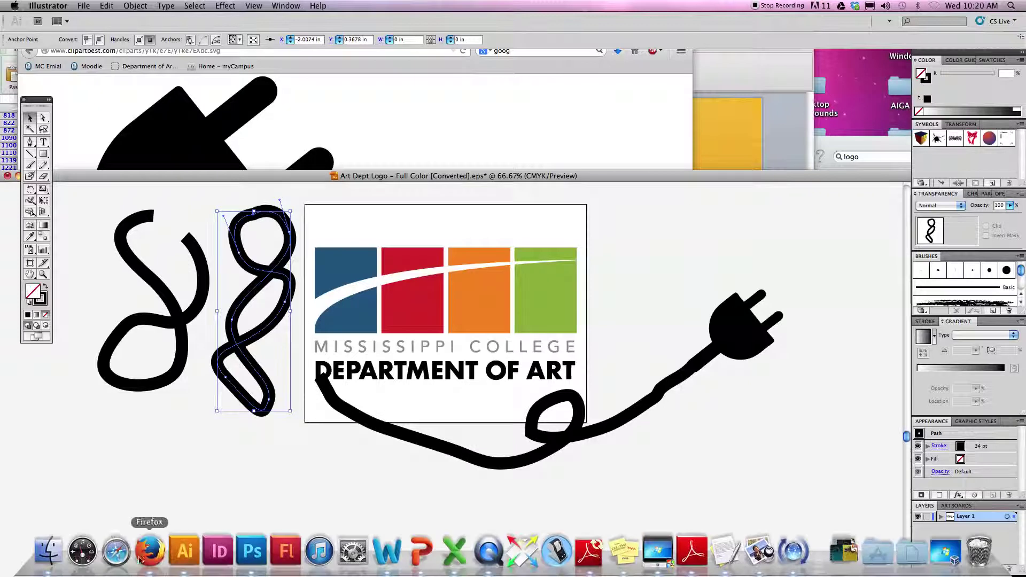
left_click(489, 551)
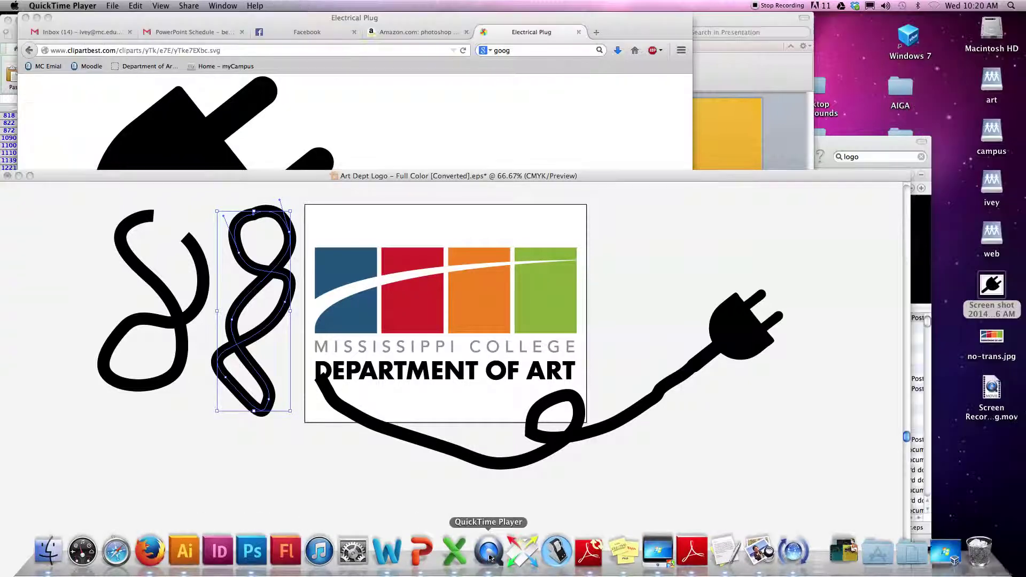